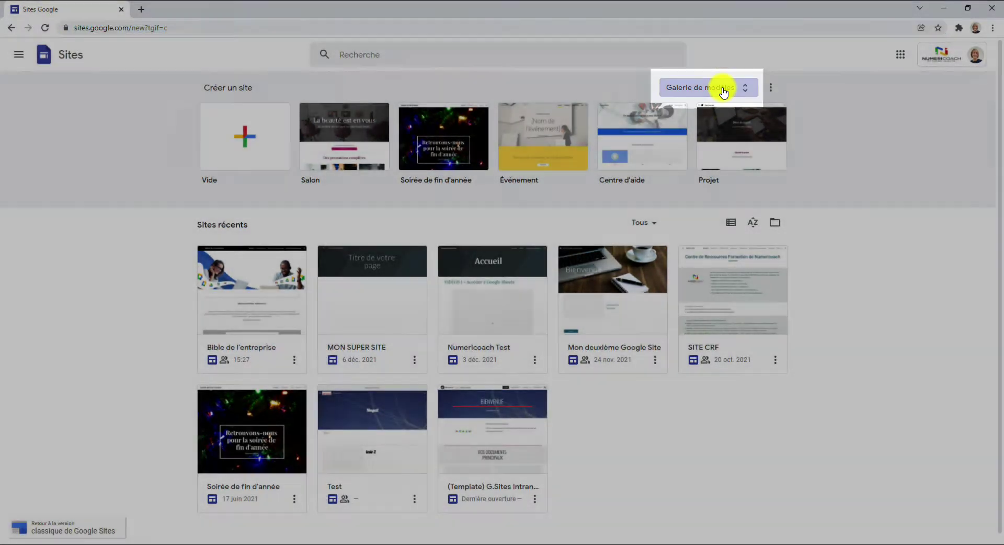
Create a new site from the Salon template in the Petite entreprise section of the template gallery
{"action": "left_click", "coordinate": [722, 89]}
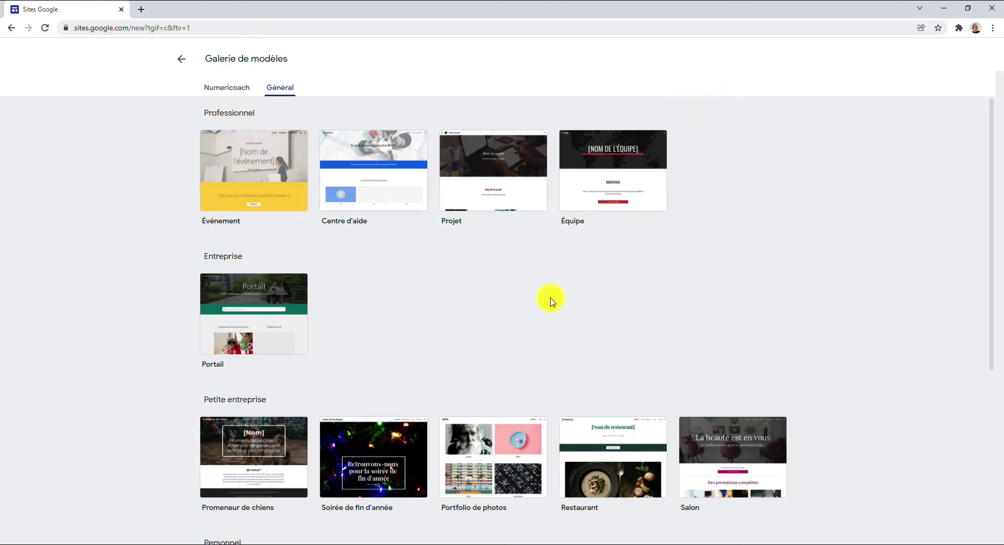
{"action": "scroll", "coordinate": [552, 301], "scroll_direction": "down", "scroll_amount": 1}
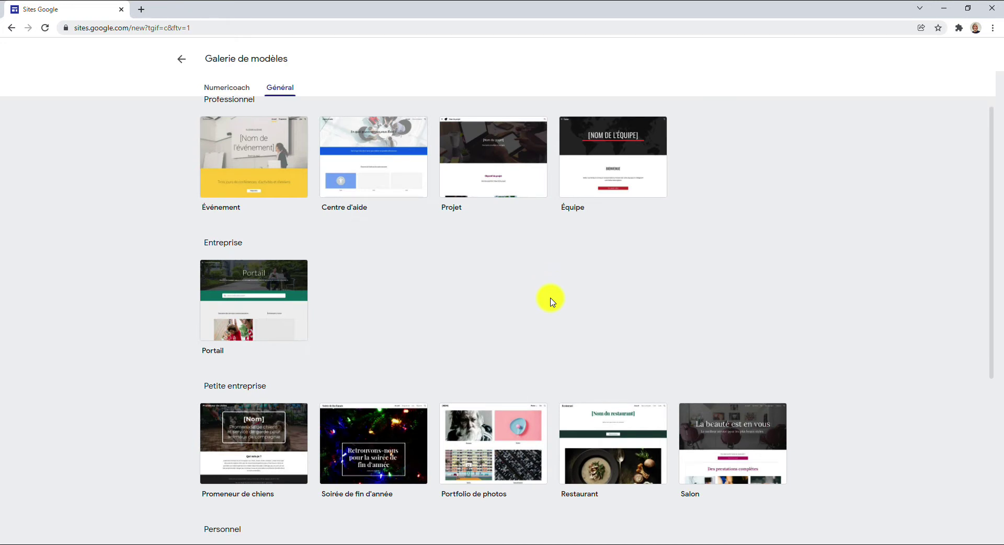
{"action": "scroll", "coordinate": [552, 301], "scroll_direction": "down", "scroll_amount": 3}
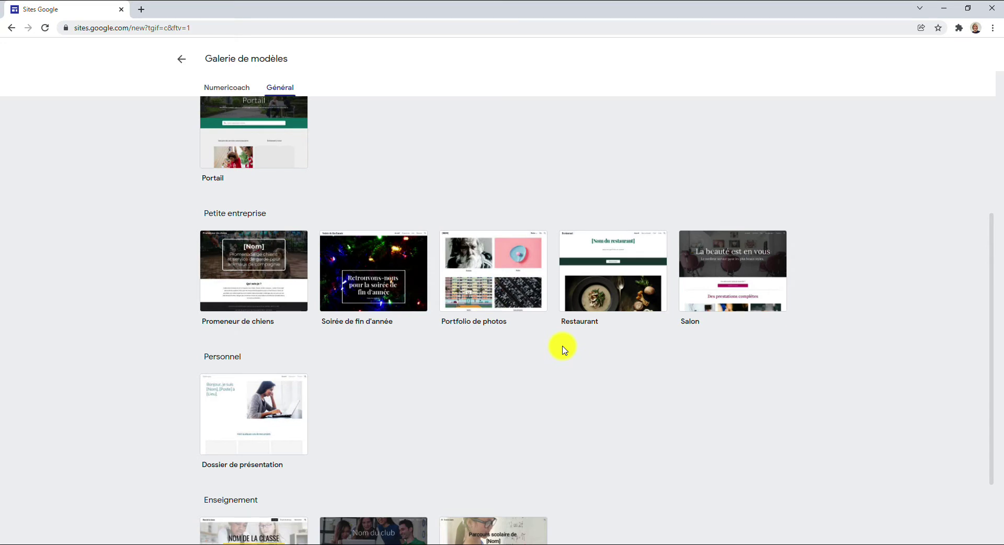
{"action": "scroll", "coordinate": [563, 349], "scroll_direction": "down", "scroll_amount": 2}
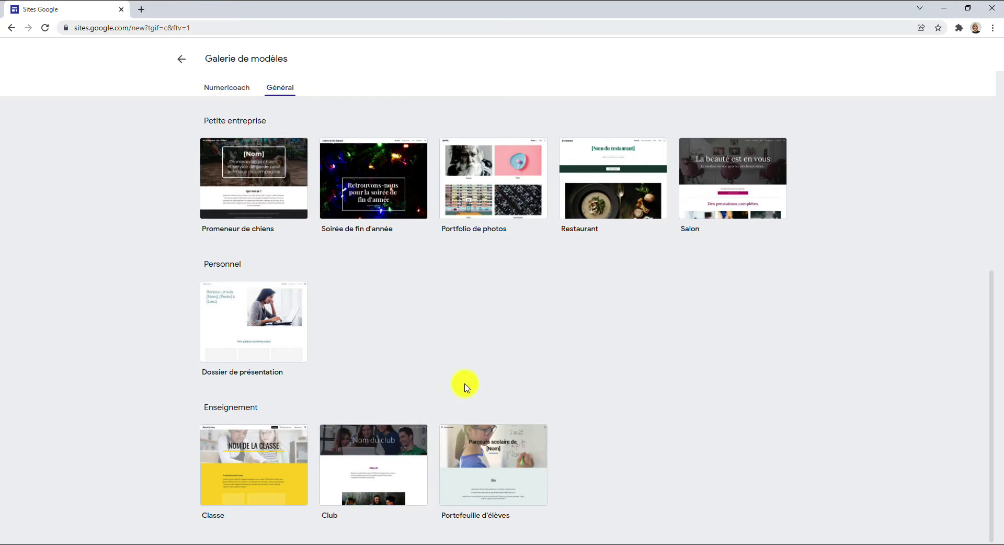
{"action": "scroll", "coordinate": [465, 387], "scroll_direction": "up", "scroll_amount": 1}
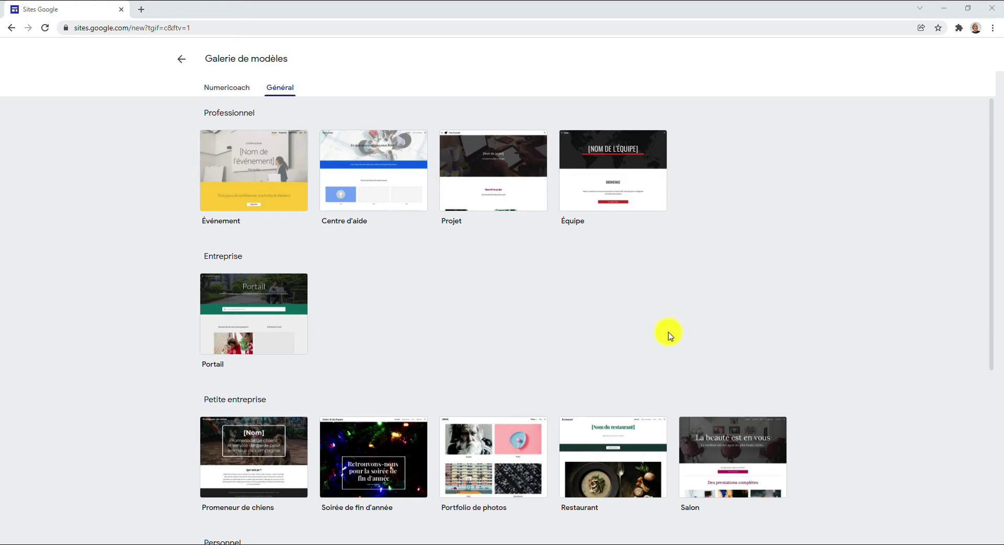
{"action": "scroll", "coordinate": [727, 320], "scroll_direction": "down", "scroll_amount": 2}
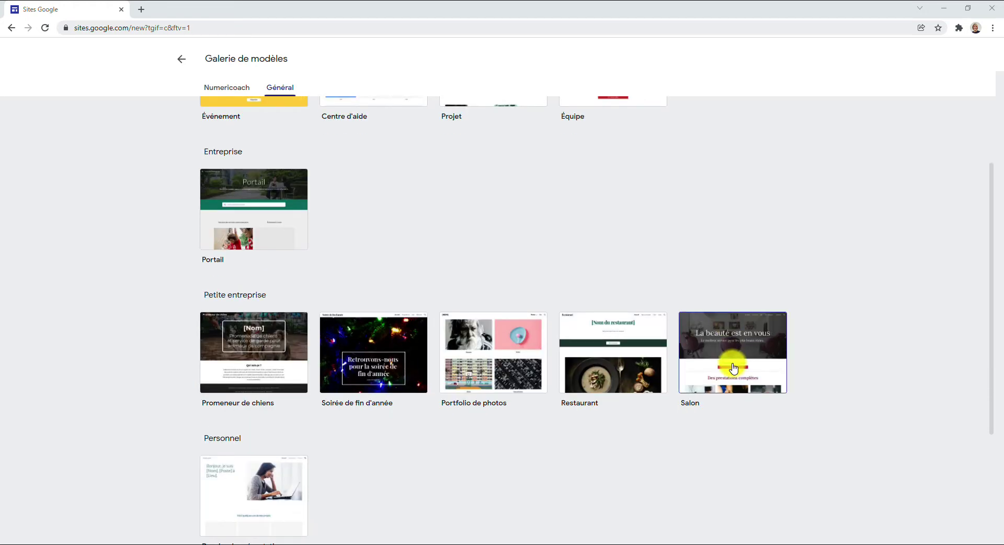
{"action": "left_click", "coordinate": [733, 369]}
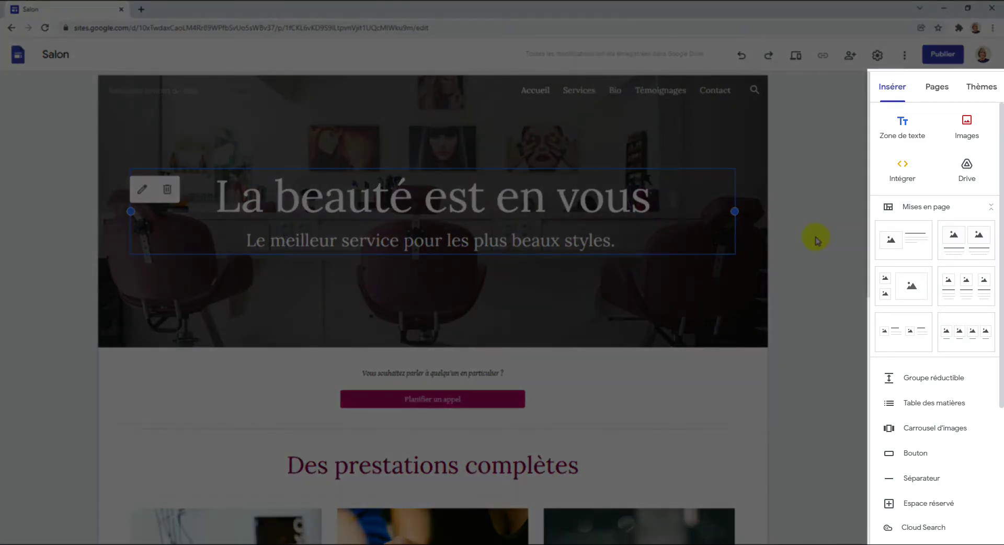
Start a custom theme named "Mon super thème" without adding a logo or banner image
{"action": "left_click", "coordinate": [979, 90]}
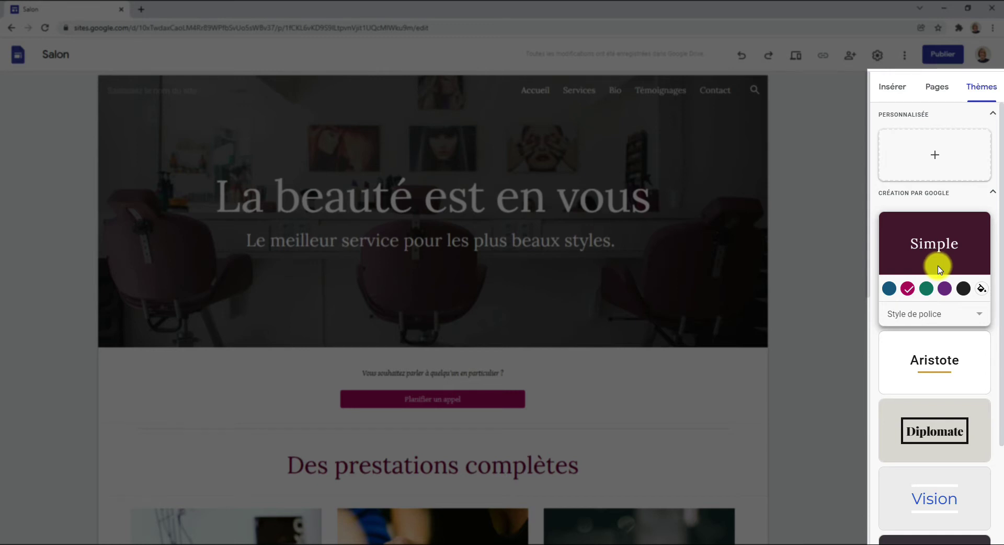
{"action": "left_click", "coordinate": [928, 165]}
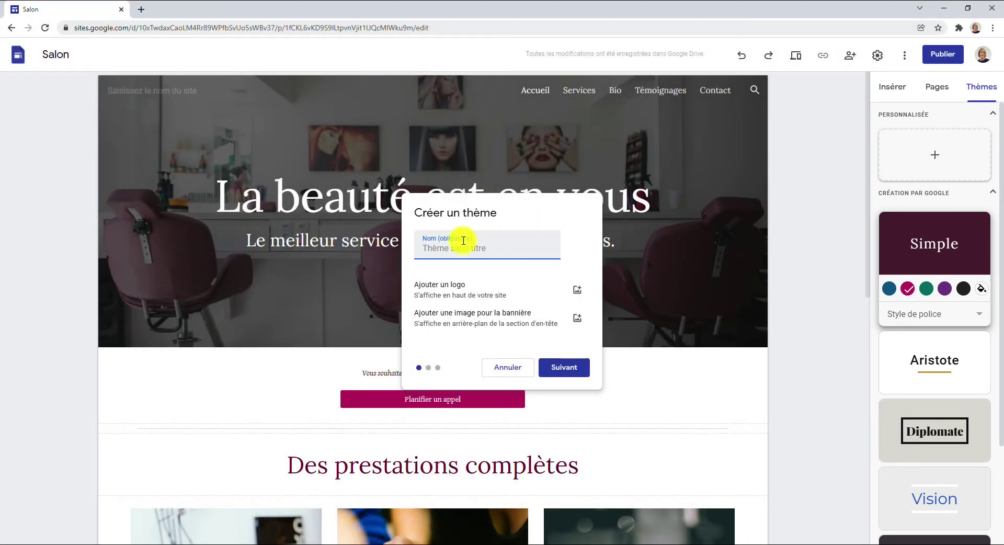
{"action": "type", "text": "Mon super thème"}
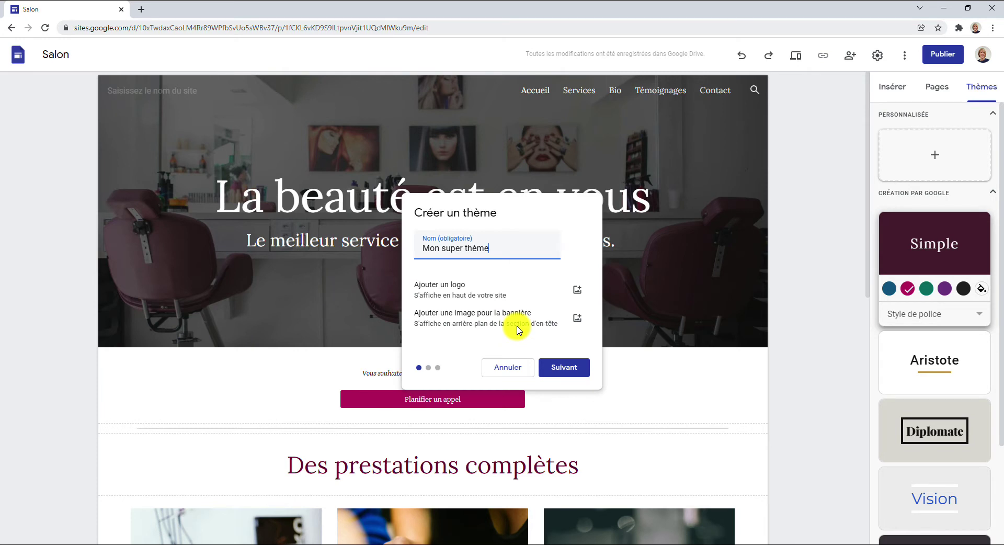
{"action": "left_click", "coordinate": [560, 369]}
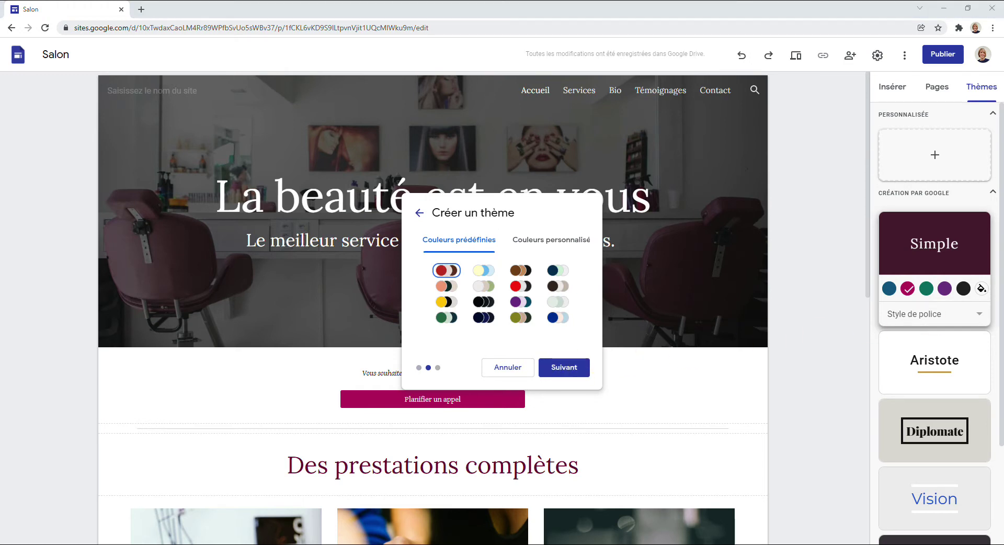
Choose the predefined yellow, black and light grey colour palette for the custom theme
{"action": "left_click", "coordinate": [549, 244]}
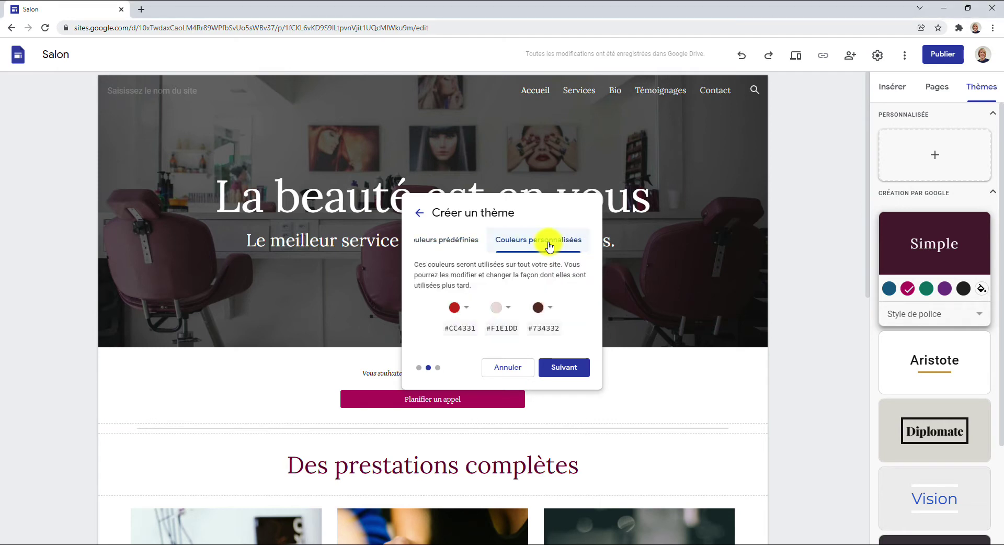
{"action": "left_click", "coordinate": [447, 240]}
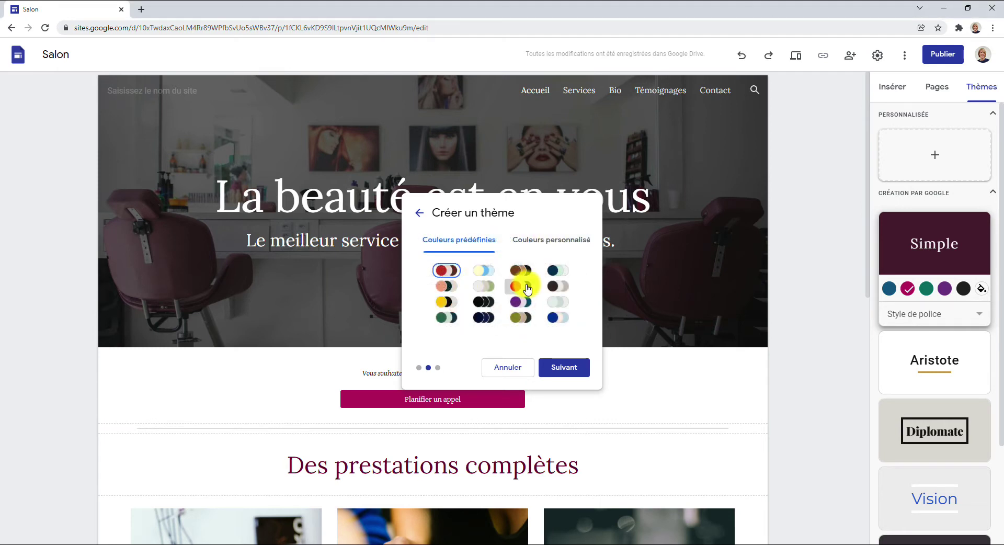
{"action": "left_click", "coordinate": [520, 317]}
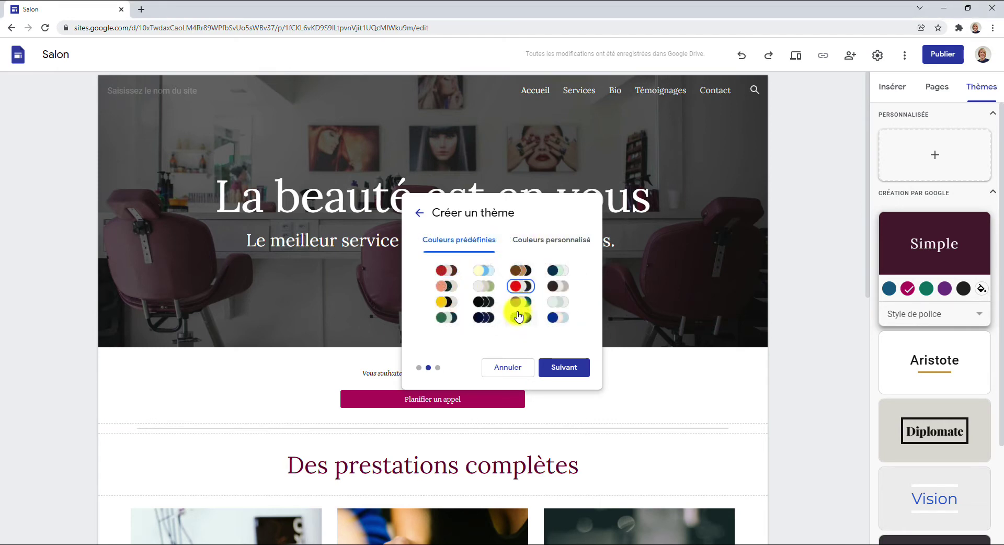
{"action": "left_click", "coordinate": [450, 303]}
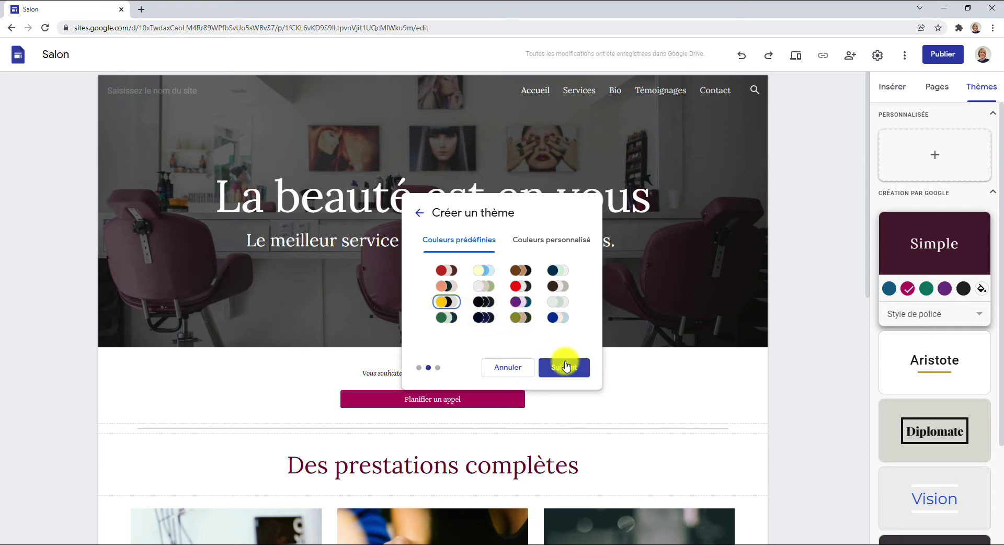
{"action": "left_click", "coordinate": [566, 366]}
Set the theme's font for titles and headings to Montserrat - Moyen
{"action": "left_click", "coordinate": [544, 275]}
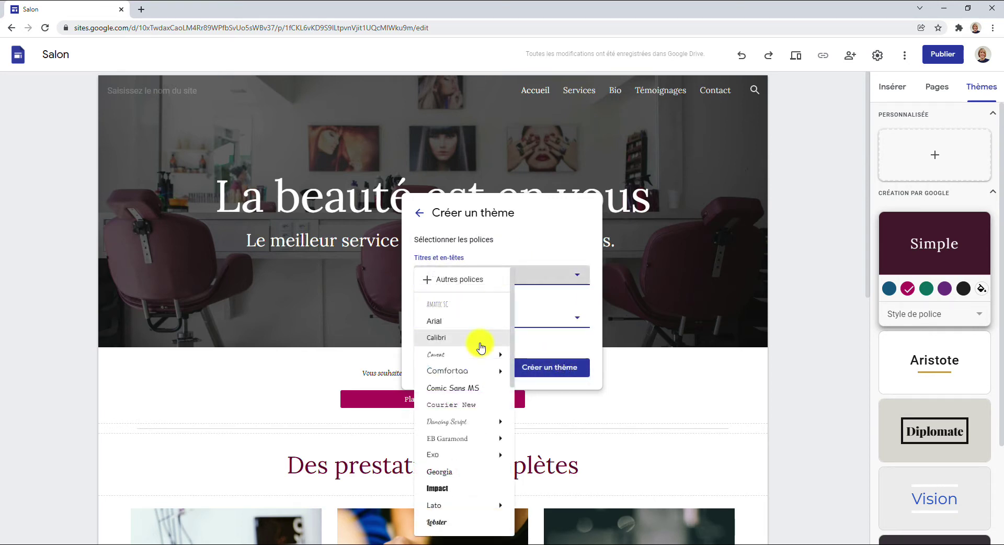
{"action": "scroll", "coordinate": [481, 347], "scroll_direction": "down", "scroll_amount": 3}
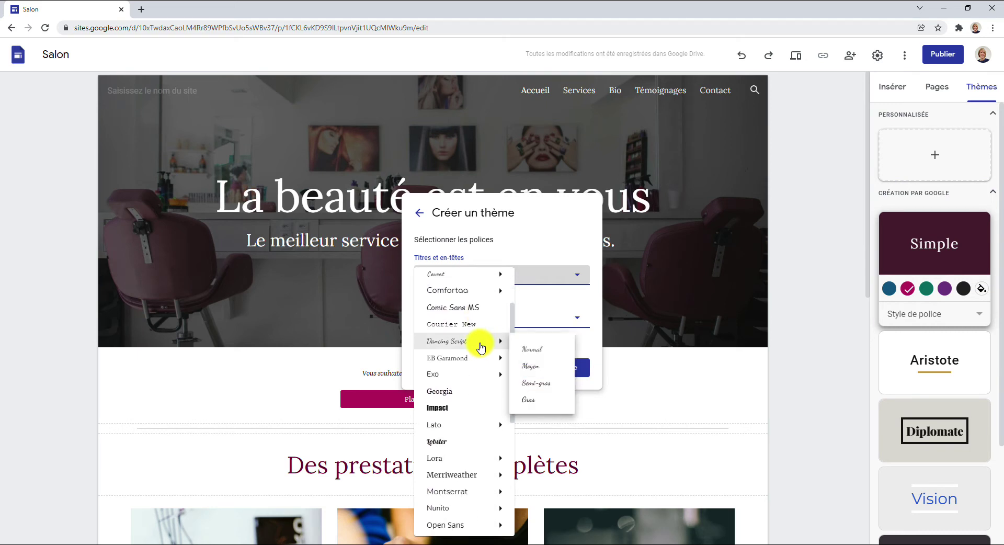
{"action": "scroll", "coordinate": [481, 347], "scroll_direction": "down", "scroll_amount": 8}
{"action": "scroll", "coordinate": [481, 347], "scroll_direction": "up", "scroll_amount": 11}
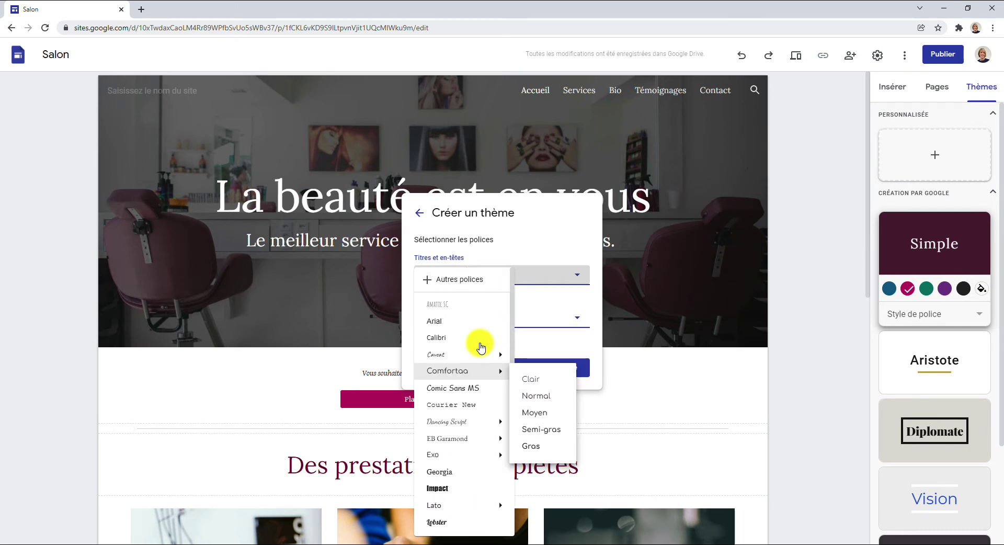
{"action": "scroll", "coordinate": [481, 346], "scroll_direction": "down", "scroll_amount": 8}
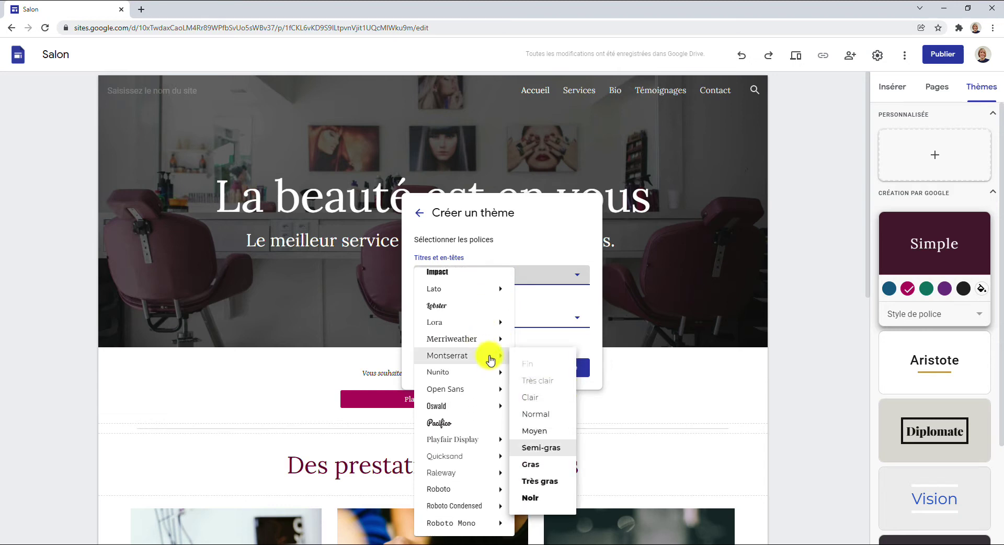
{"action": "mouse_move", "coordinate": [484, 355]}
{"action": "left_click", "coordinate": [548, 432]}
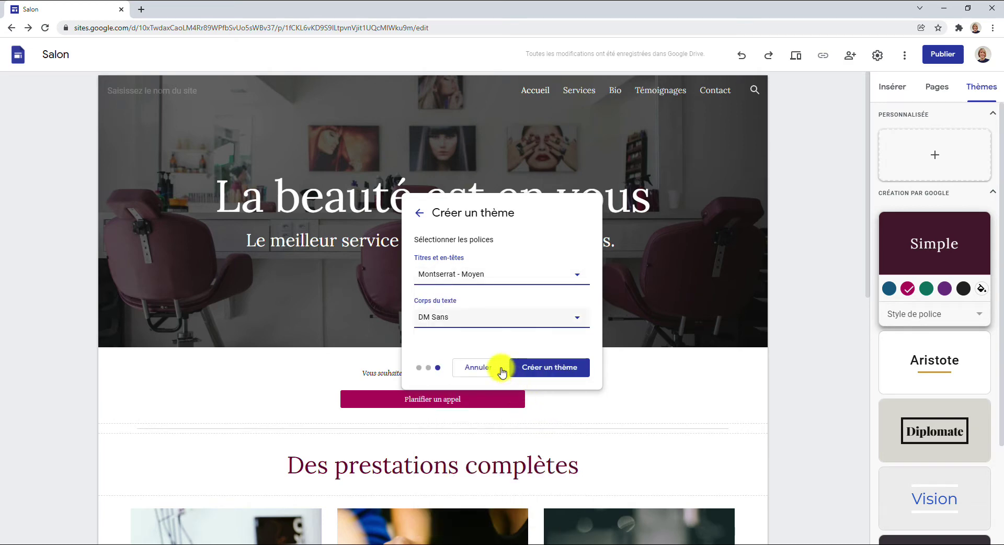
Set the theme's body text font to Calibri and create the theme
{"action": "left_click", "coordinate": [465, 318]}
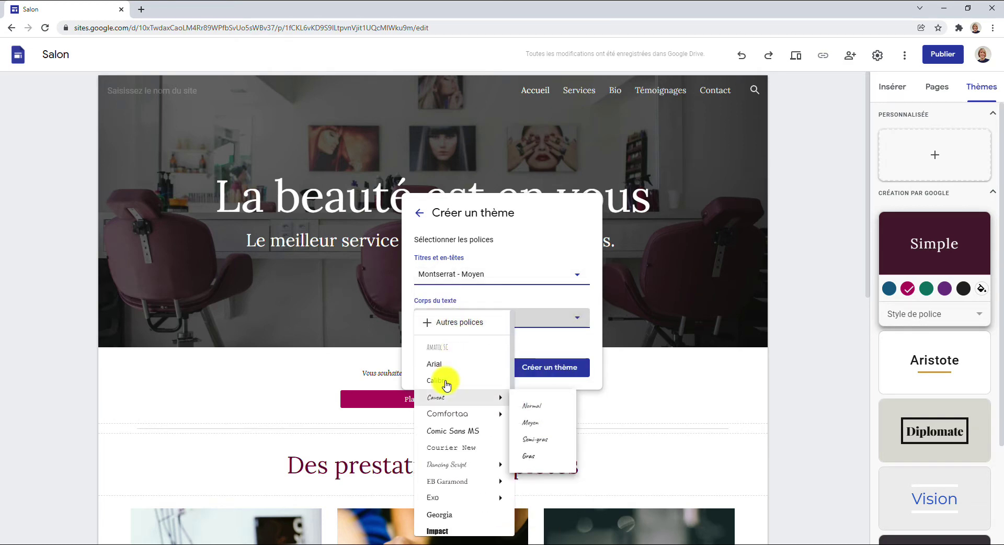
{"action": "left_click", "coordinate": [443, 382]}
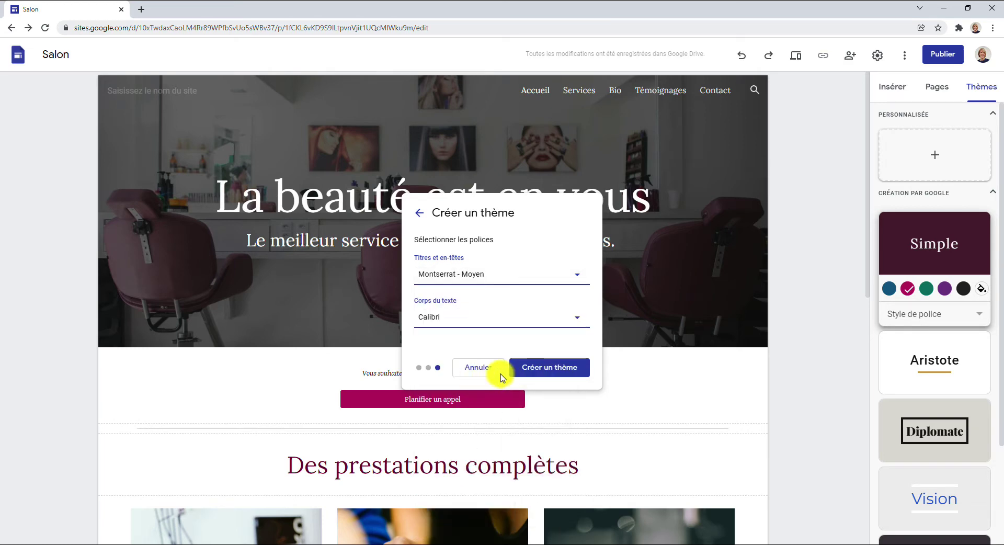
{"action": "left_click", "coordinate": [556, 371]}
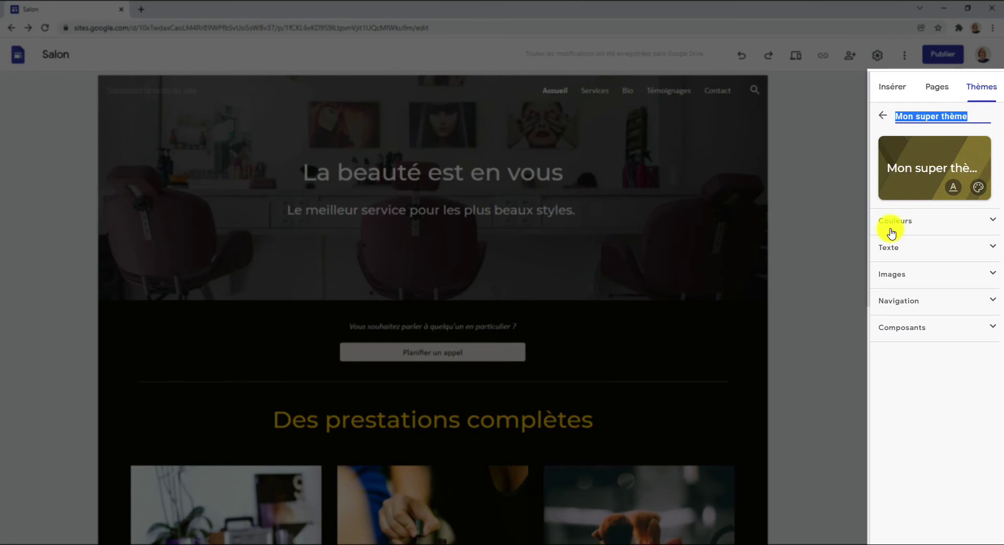
Examine the text and component style settings of the custom theme "Mon super thème"
{"action": "left_click", "coordinate": [895, 250]}
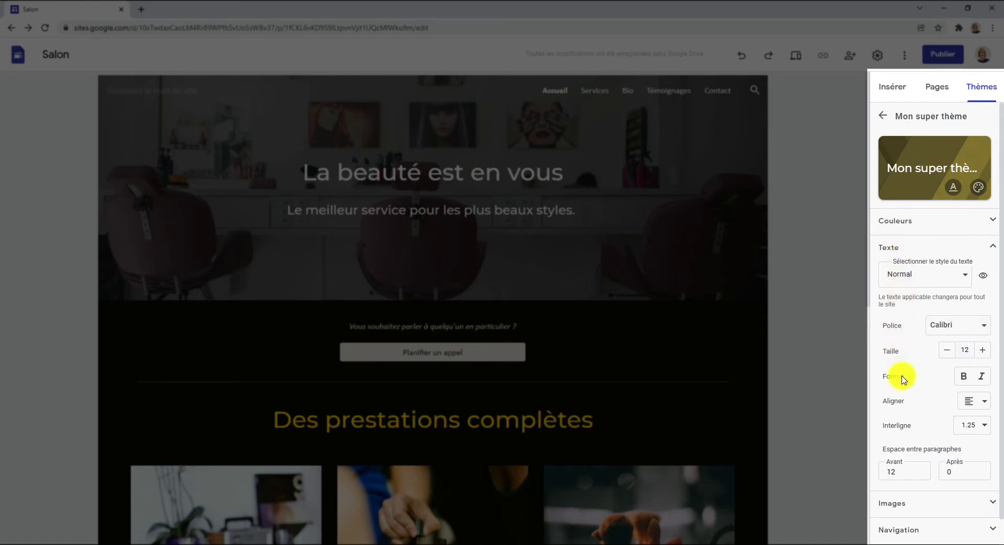
{"action": "scroll", "coordinate": [903, 379], "scroll_direction": "down", "scroll_amount": 1}
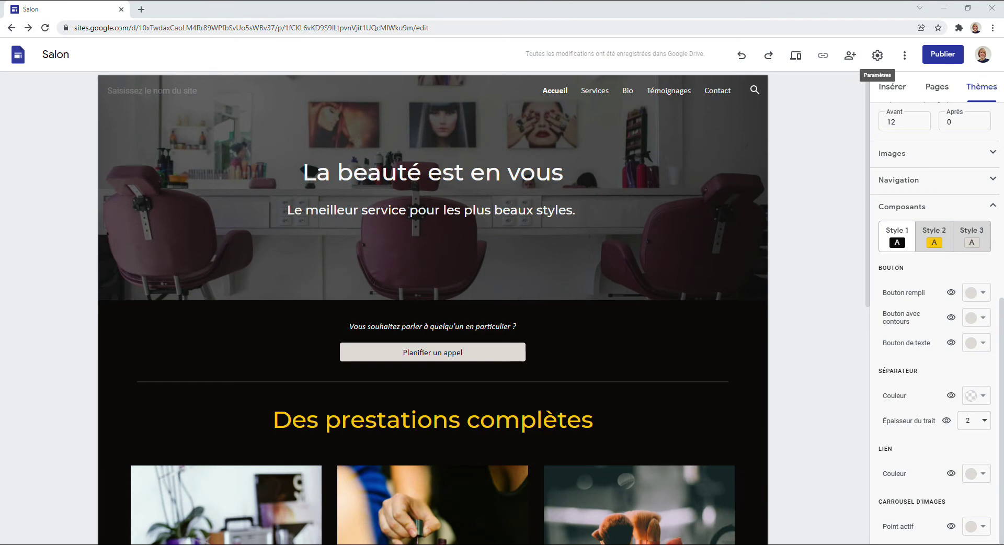
{"action": "left_click", "coordinate": [601, 100]}
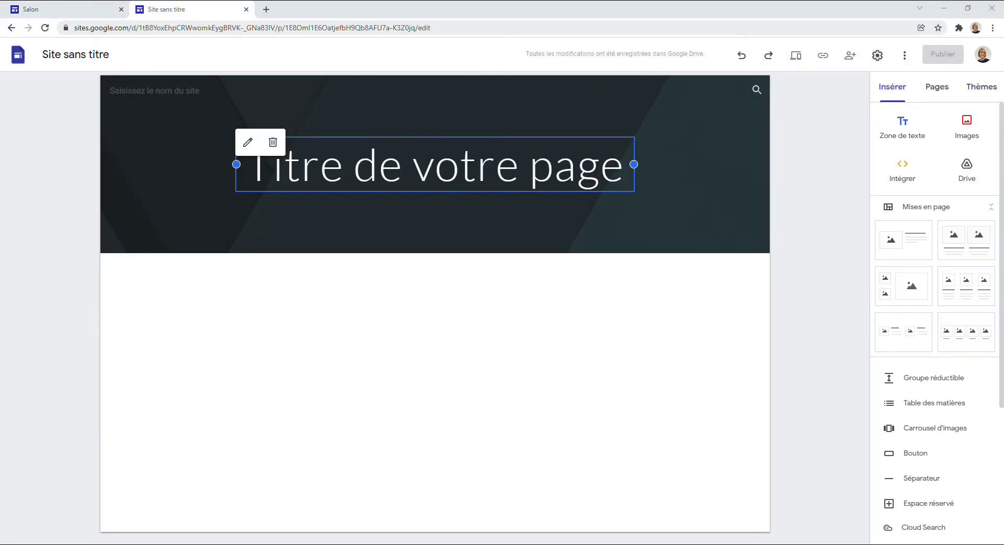
Add a new page named "Mes services" to the blank untitled site
{"action": "left_click", "coordinate": [800, 247]}
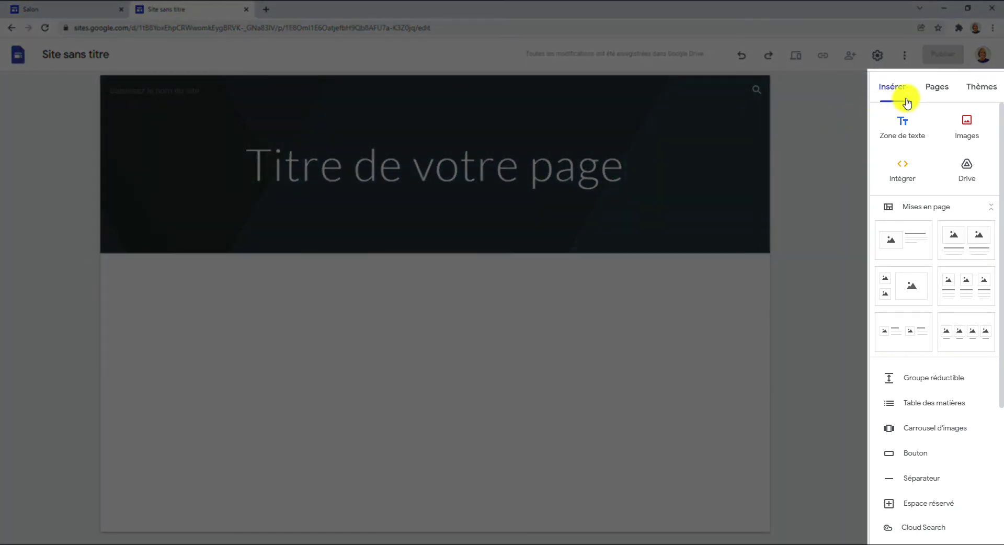
{"action": "left_click", "coordinate": [937, 87]}
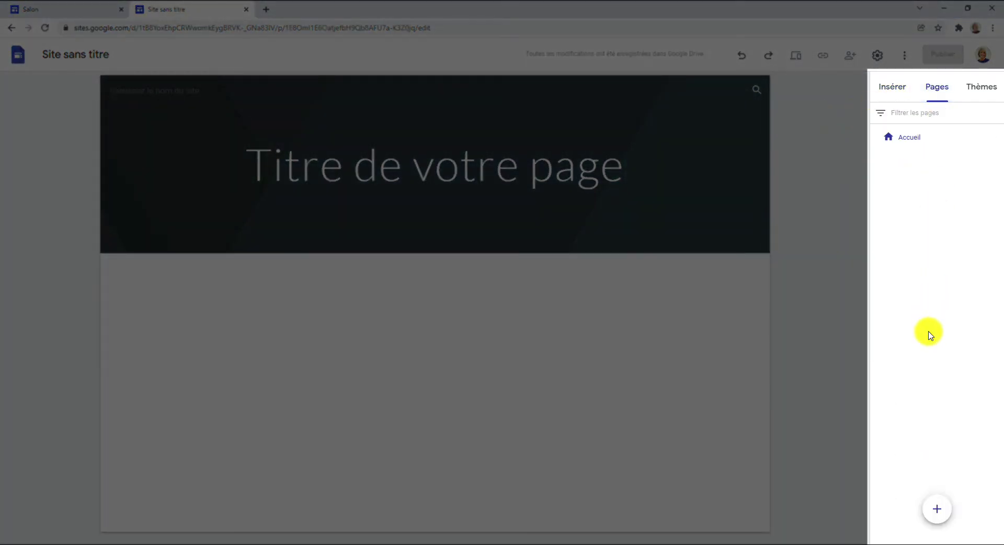
{"action": "mouse_move", "coordinate": [937, 508]}
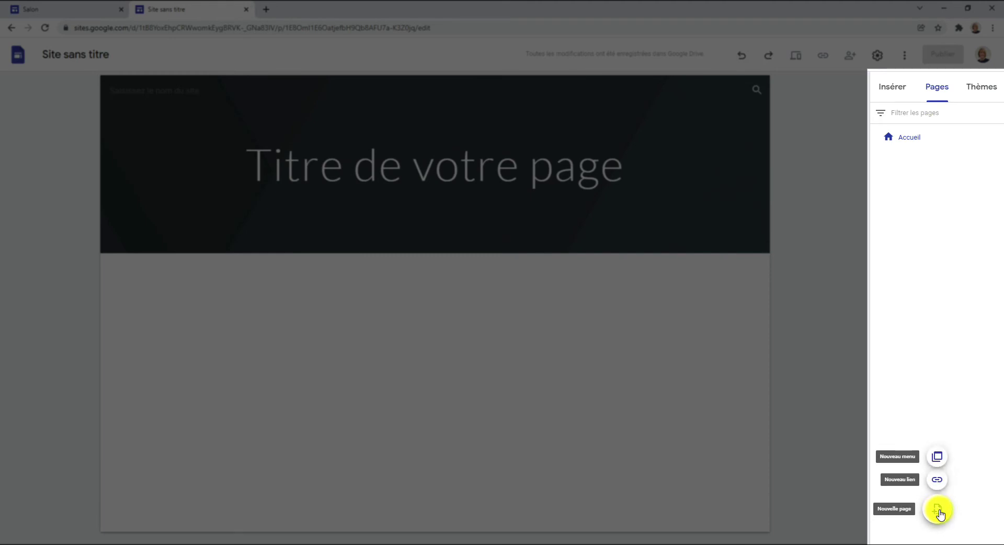
{"action": "left_click", "coordinate": [938, 511]}
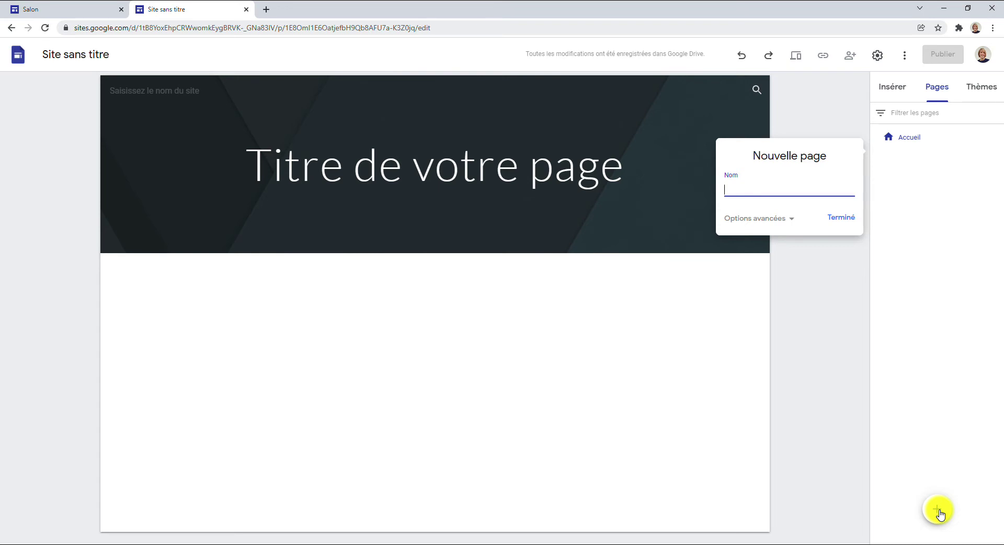
{"action": "type", "text": "Mes services"}
{"action": "left_click", "coordinate": [843, 217]}
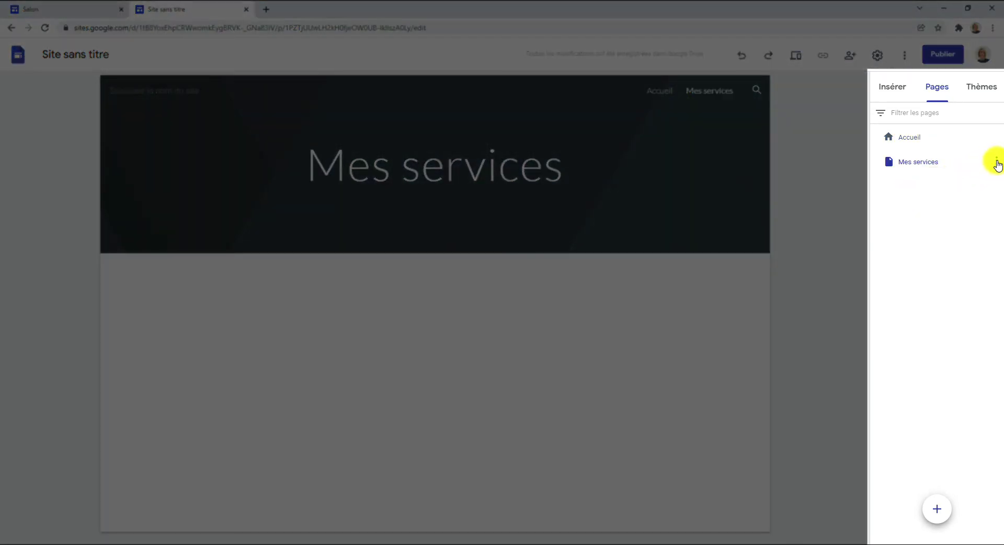
Review the options available for the "Mes services" page, from setting it as home page to deleting it
{"action": "left_click", "coordinate": [997, 161]}
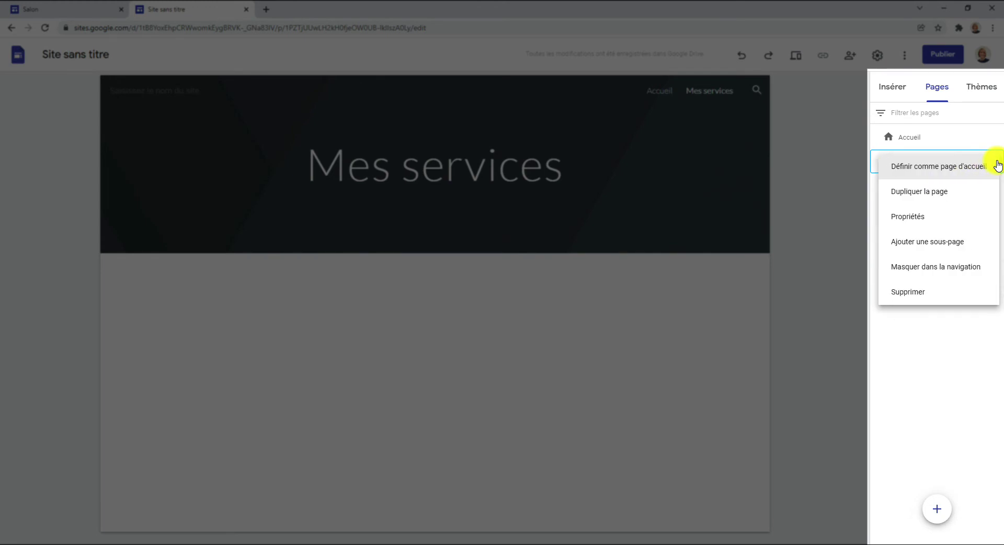
{"action": "key", "text": "Down"}
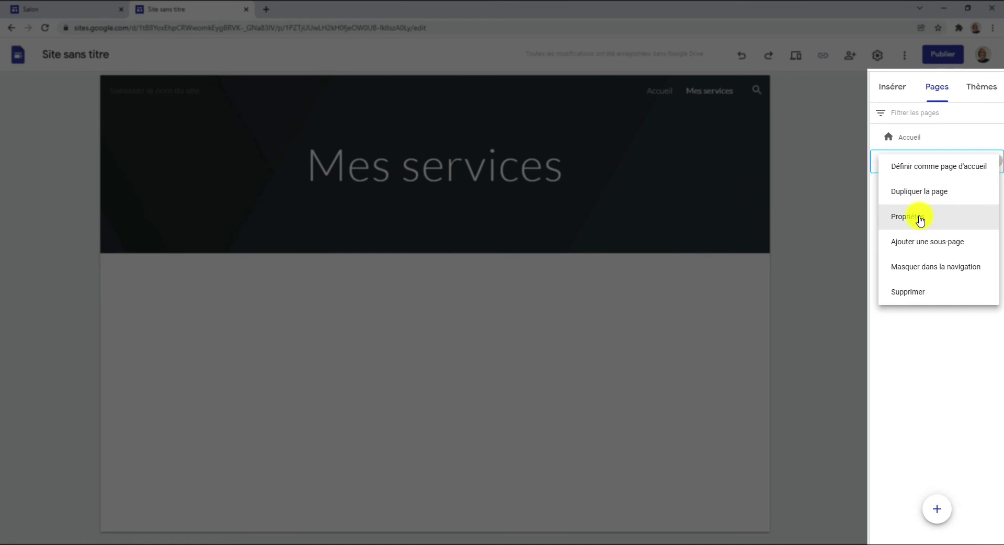
{"action": "key", "text": "Down"}
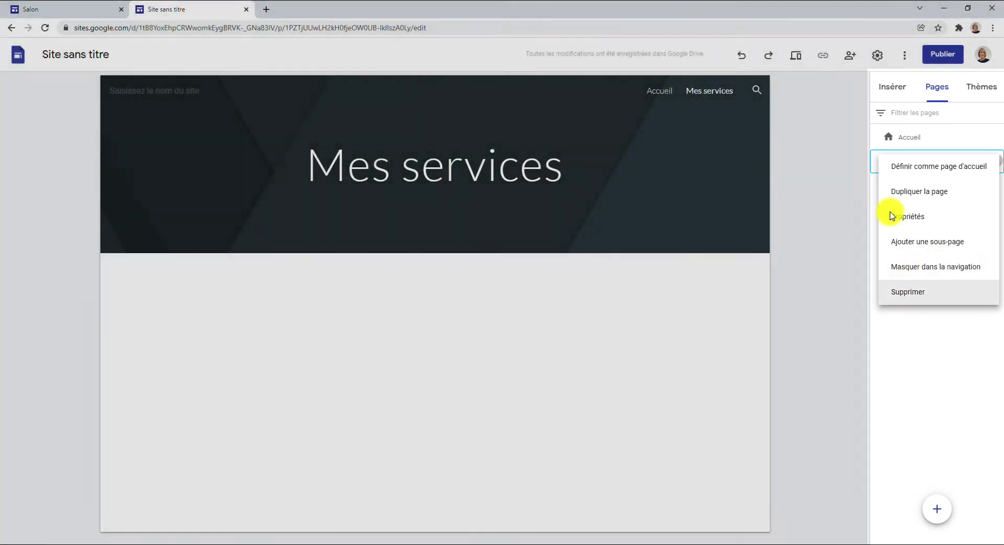
{"action": "left_click", "coordinate": [798, 107]}
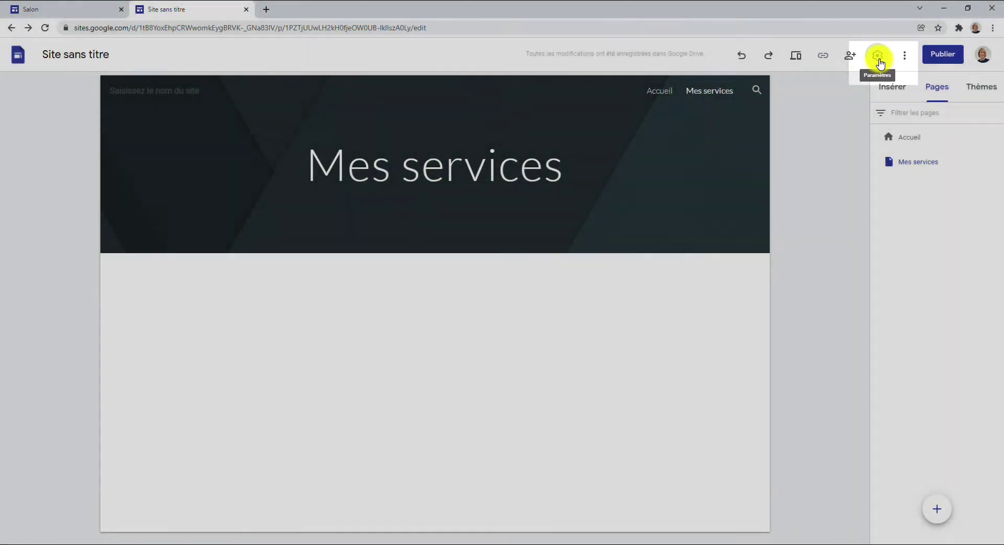
Set the untitled site's navigation mode to "Sur le côté" in the site settings and close them
{"action": "left_click", "coordinate": [880, 61]}
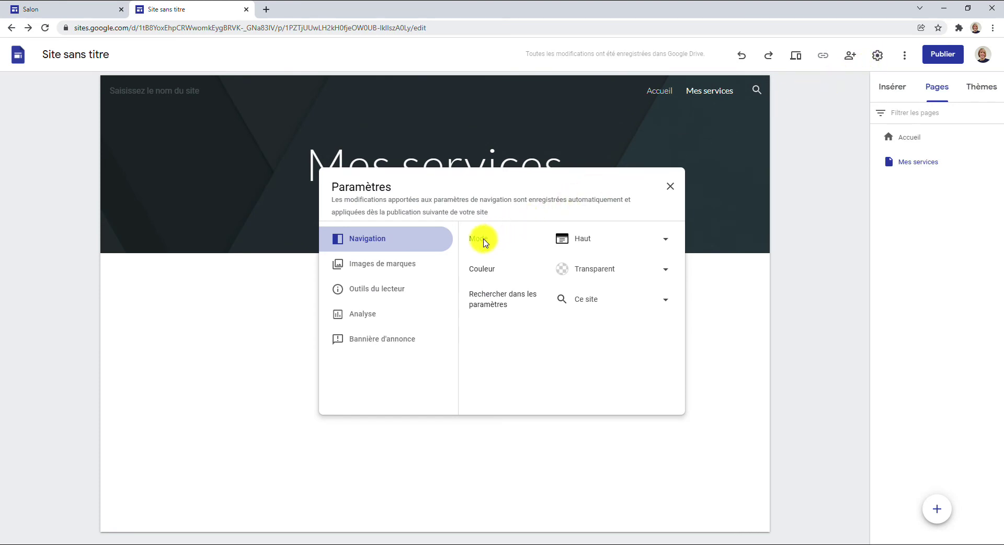
{"action": "left_click", "coordinate": [616, 241]}
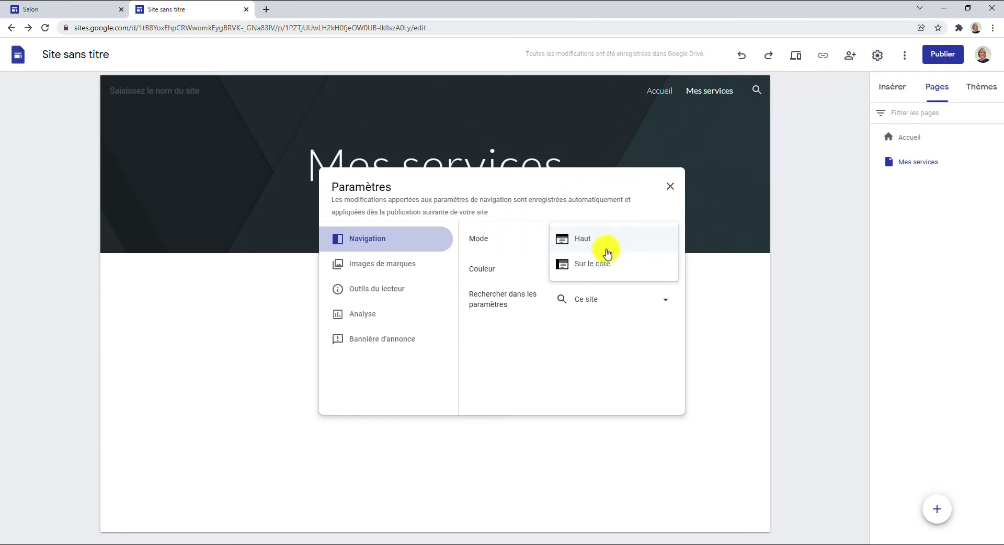
{"action": "left_click", "coordinate": [582, 272]}
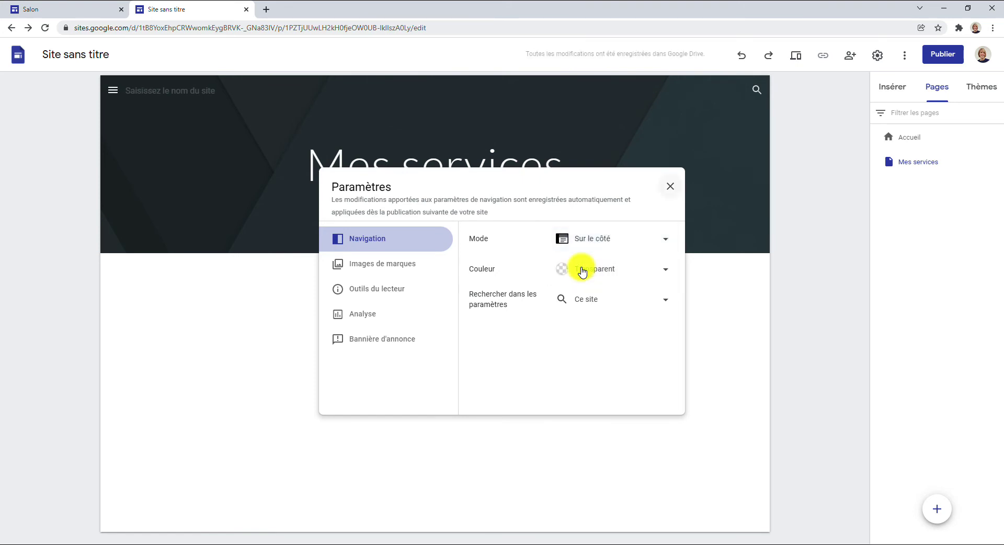
{"action": "left_click", "coordinate": [669, 187]}
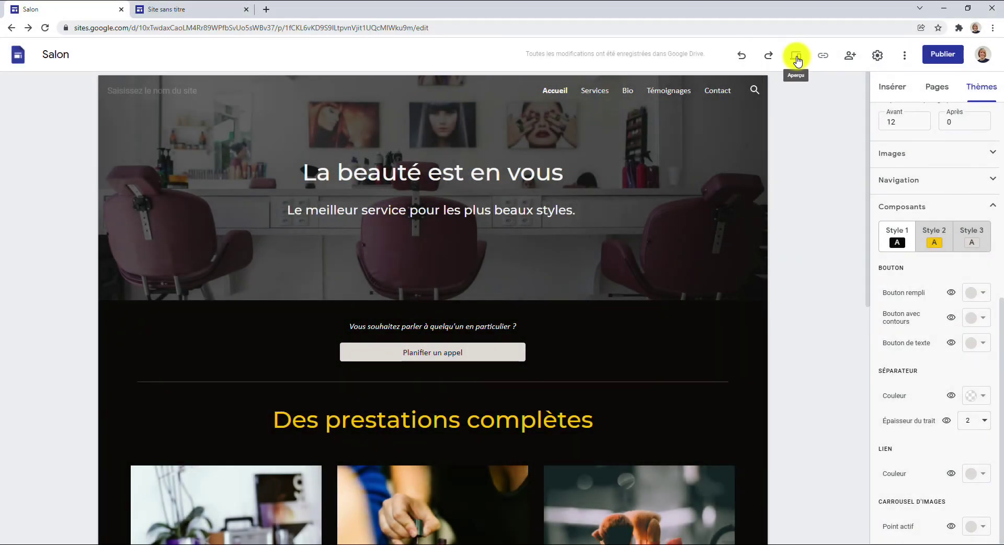
Preview the Salon site at computer screen size and look through its home page
{"action": "left_click", "coordinate": [796, 57]}
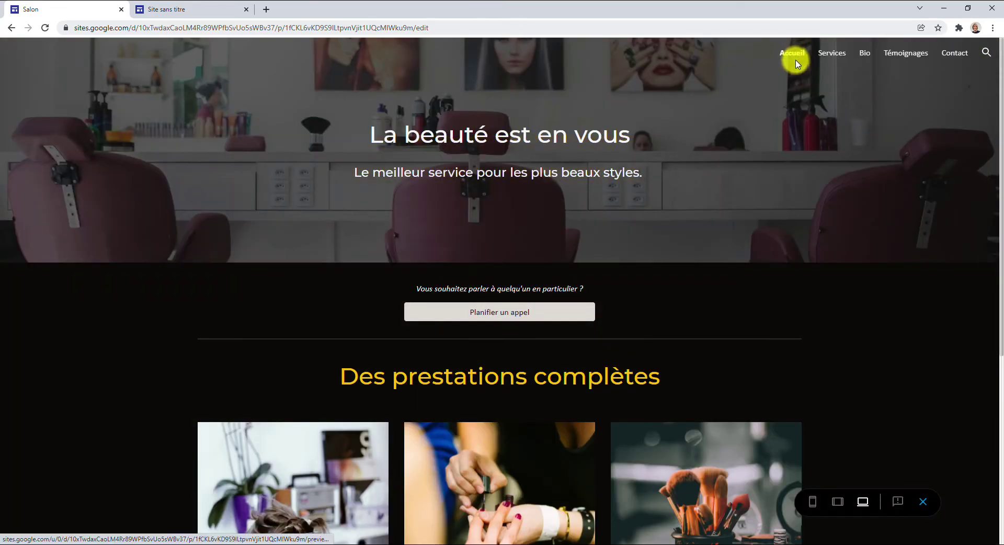
{"action": "scroll", "coordinate": [747, 245], "scroll_direction": "down", "scroll_amount": 3}
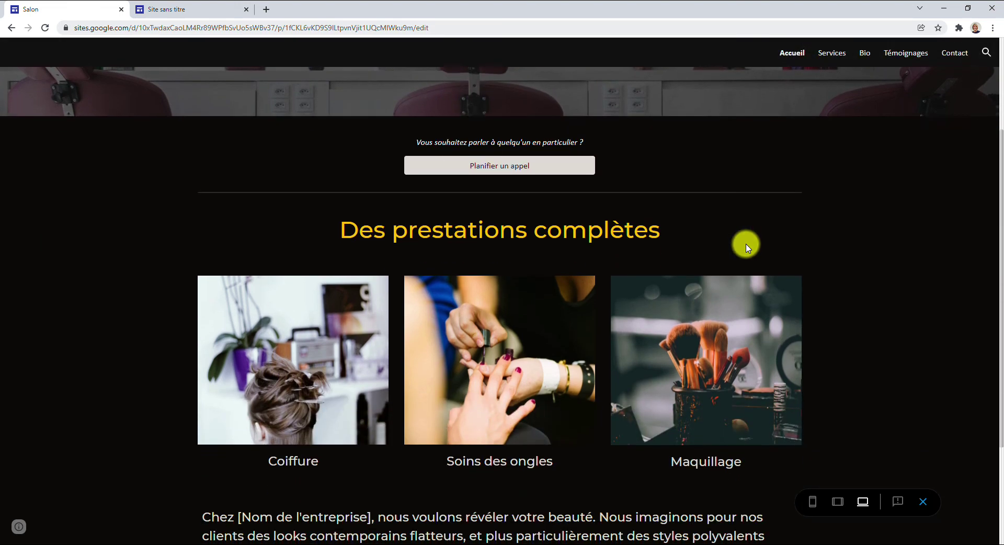
{"action": "scroll", "coordinate": [746, 244], "scroll_direction": "down", "scroll_amount": 3}
{"action": "scroll", "coordinate": [746, 245], "scroll_direction": "up", "scroll_amount": 2}
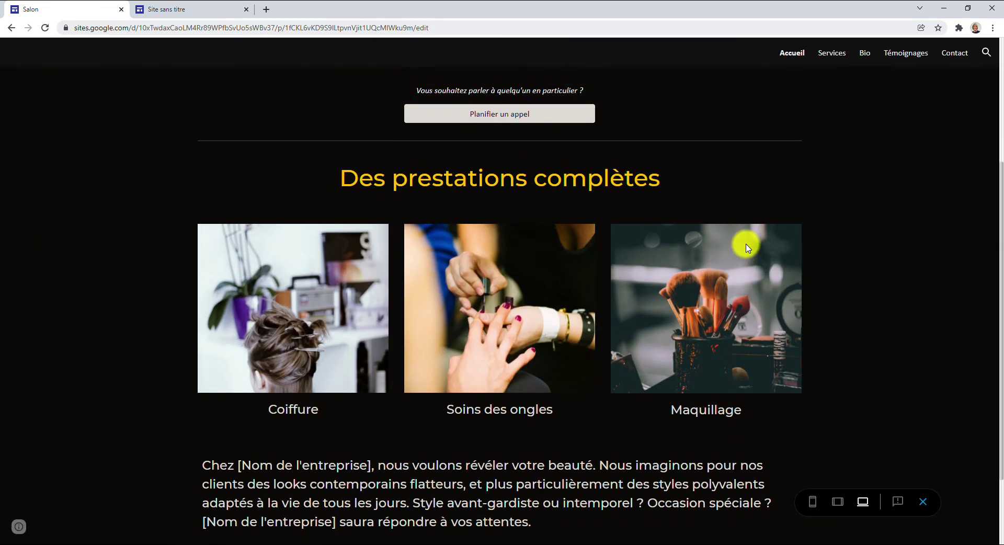